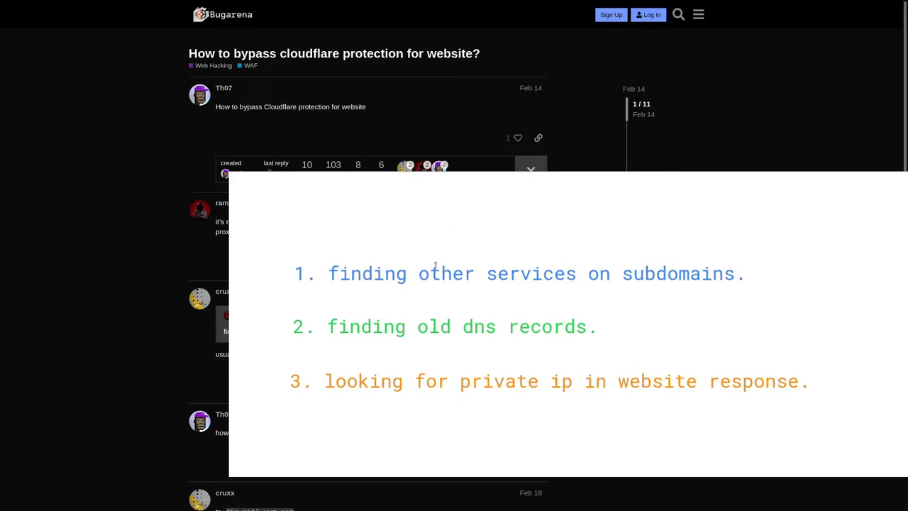
scroll(102, 273, down, 5)
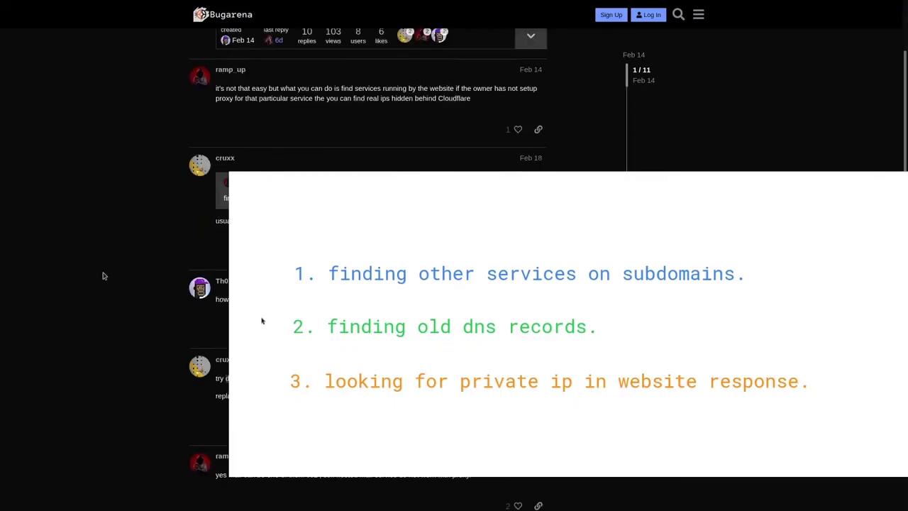
scroll(109, 272, up, 5)
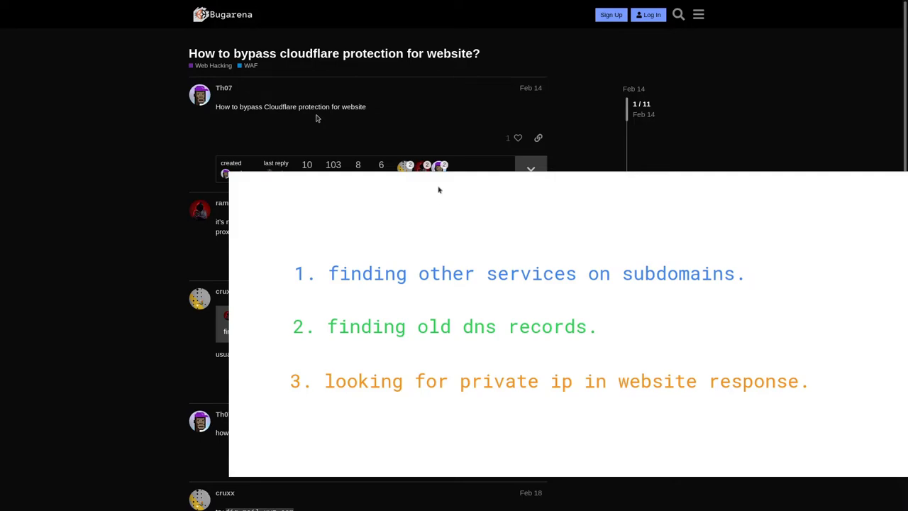
- Leave full-screen browsing, open a terminal, maximize its window and enlarge its text for readability
key(F11)
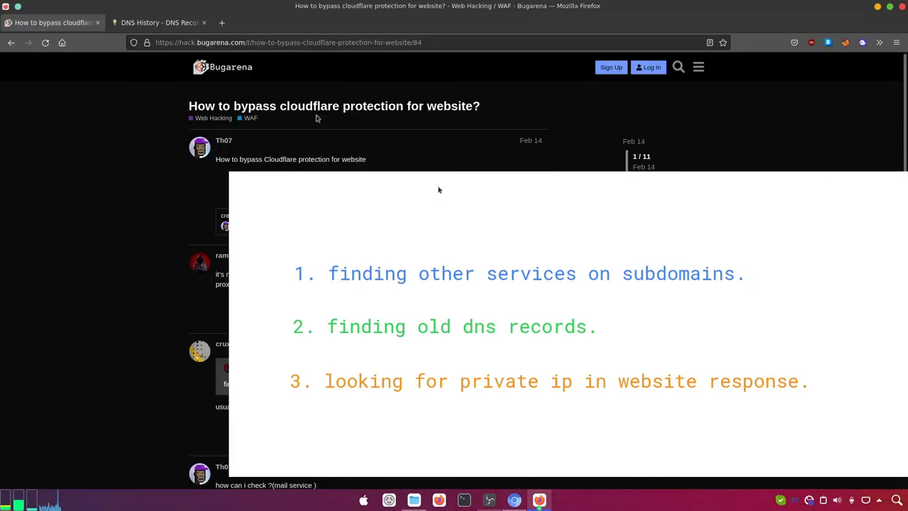
click(464, 500)
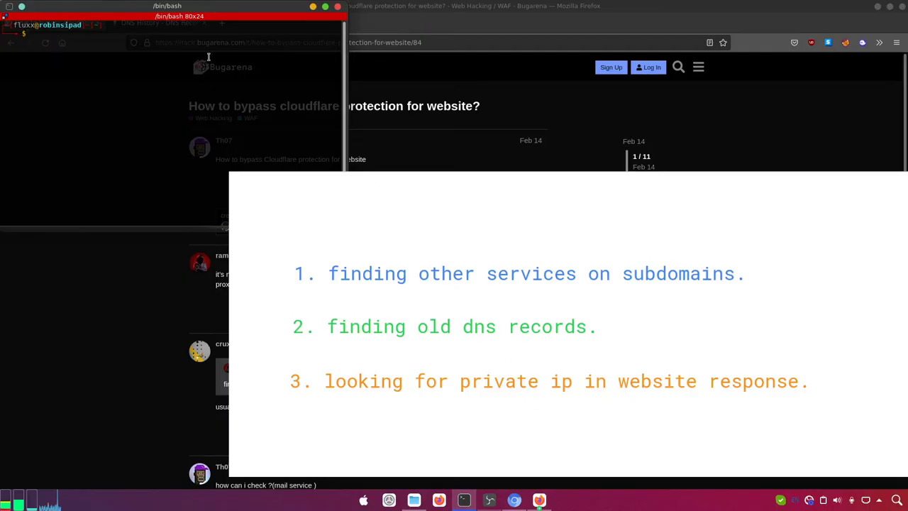
double_click(204, 7)
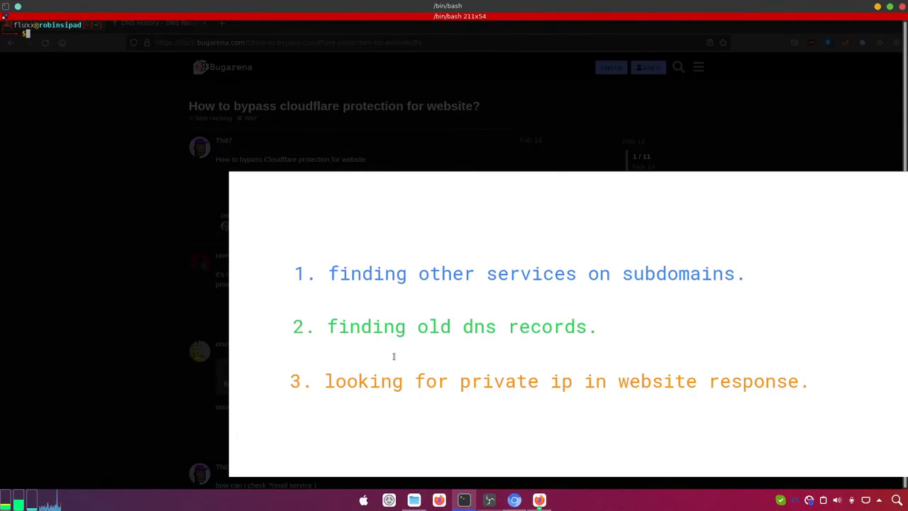
key(ctrl+plus)
key(ctrl+plus)
key(ctrl+plus)
key(ctrl+plus)
key(ctrl+plus)
key(ctrl+plus)
key(ctrl+plus)
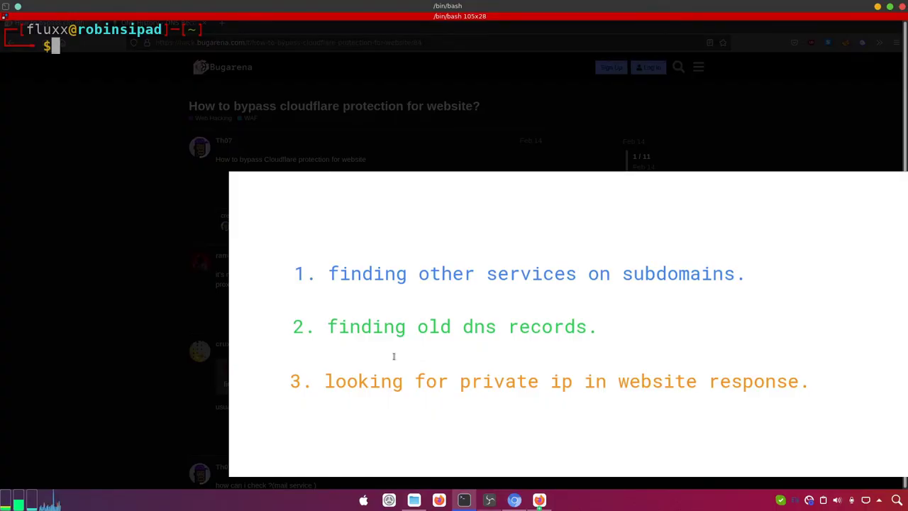
- Look up the mail subdomain's DNS record by running dig mail.bugarena.com
text(dig mai)
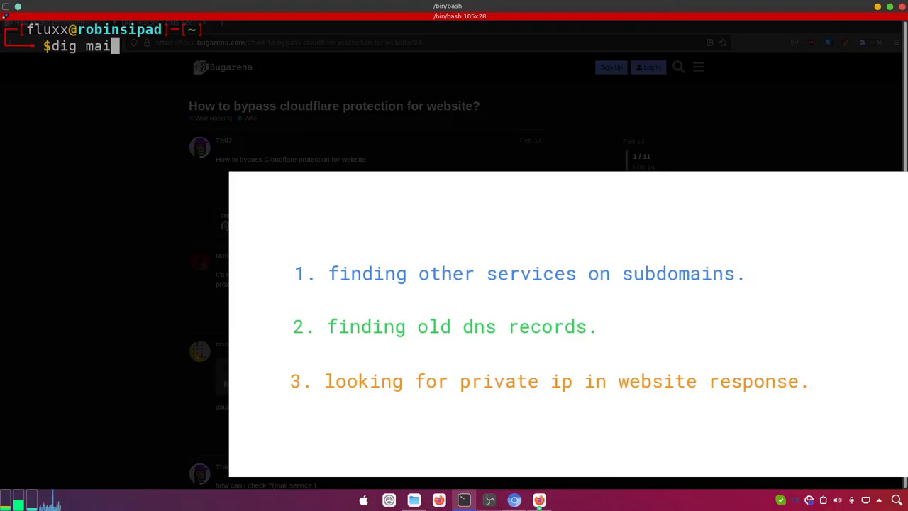
text(l.bugarena.com)
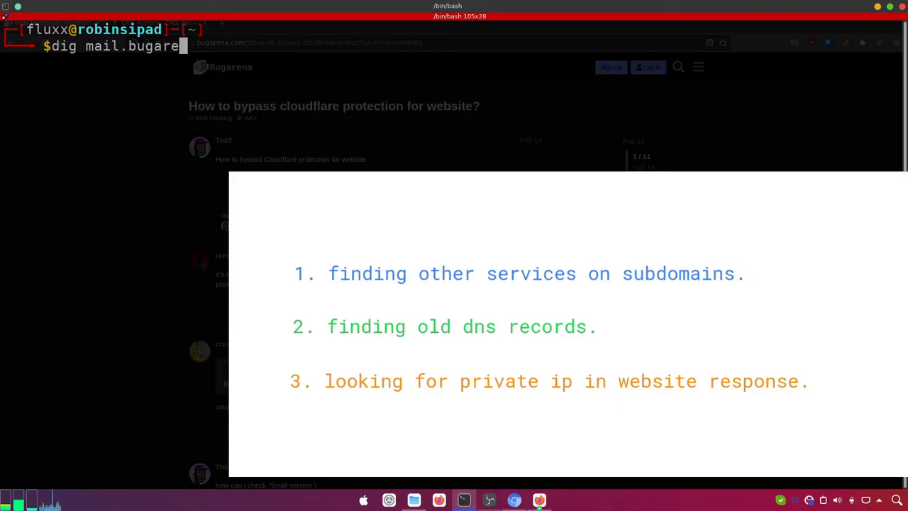
key(Return)
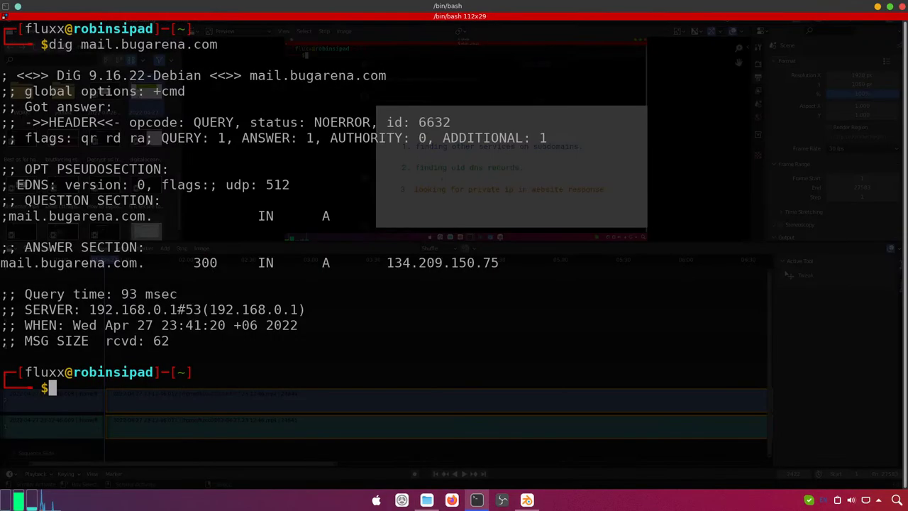
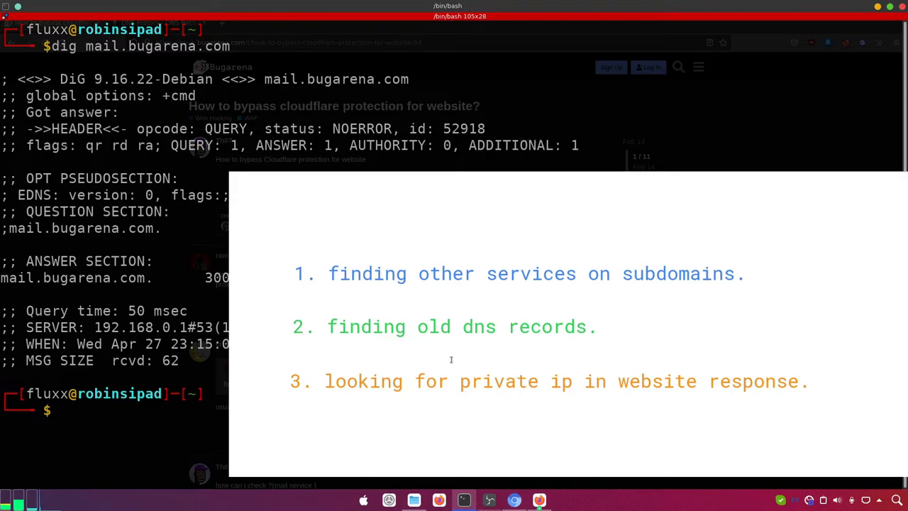
- Switch to Firefox and show the already open DNS History page at dnshistory.org/dns-records
mouse_move(539, 500)
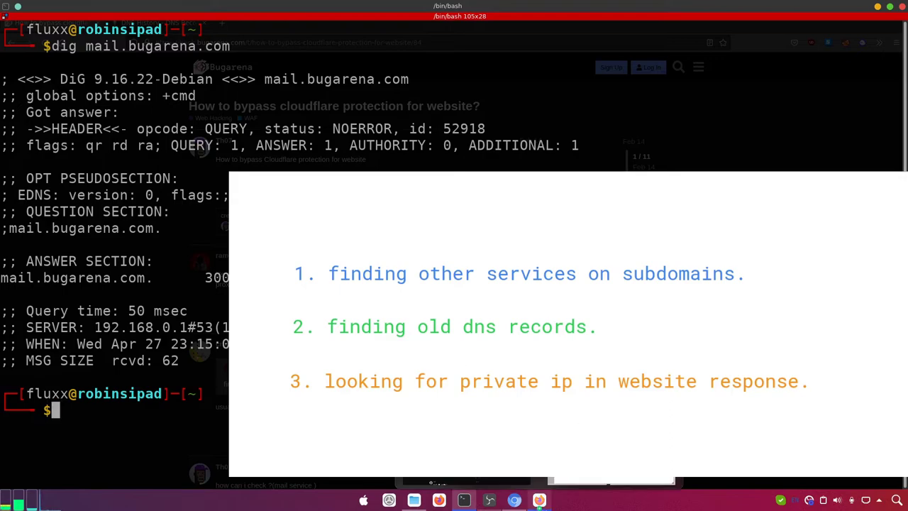
click(539, 500)
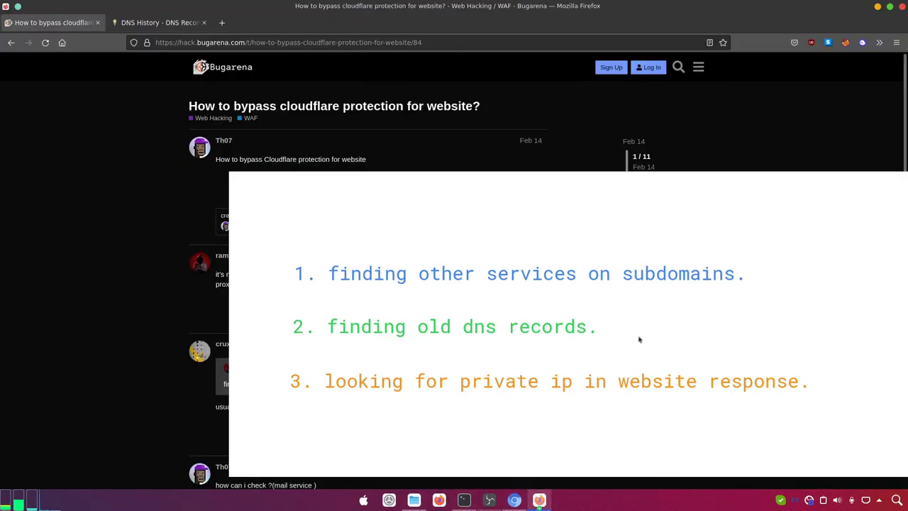
click(151, 22)
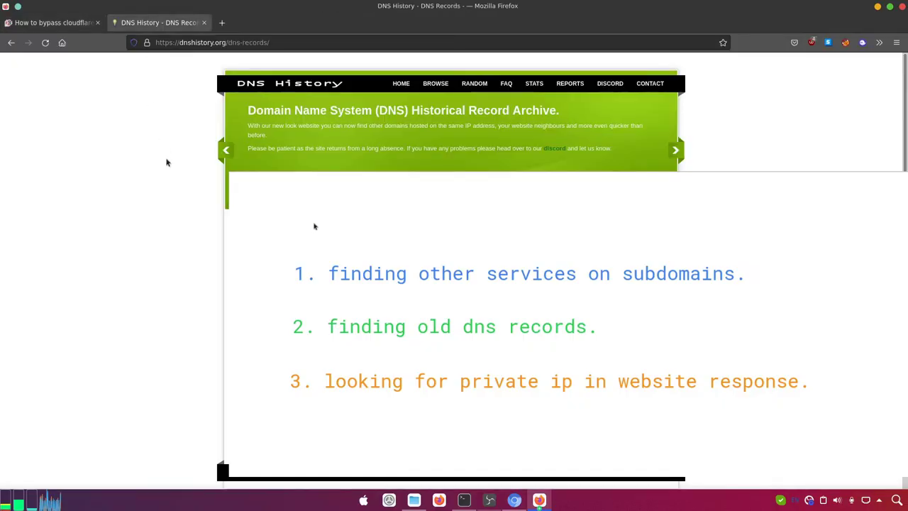
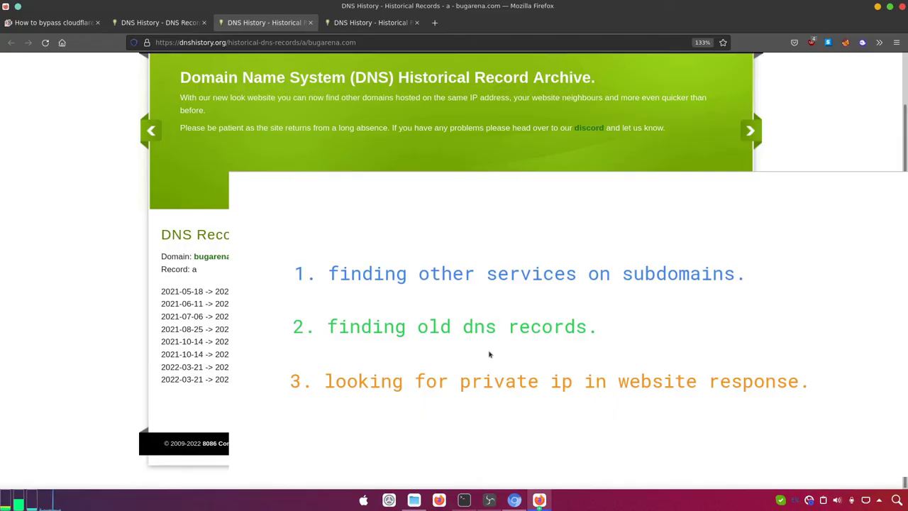
- Switch to the terminal, enter 134.209.150.75 at the prompt without running it, change its ending to 76 and highlight that part
click(464, 500)
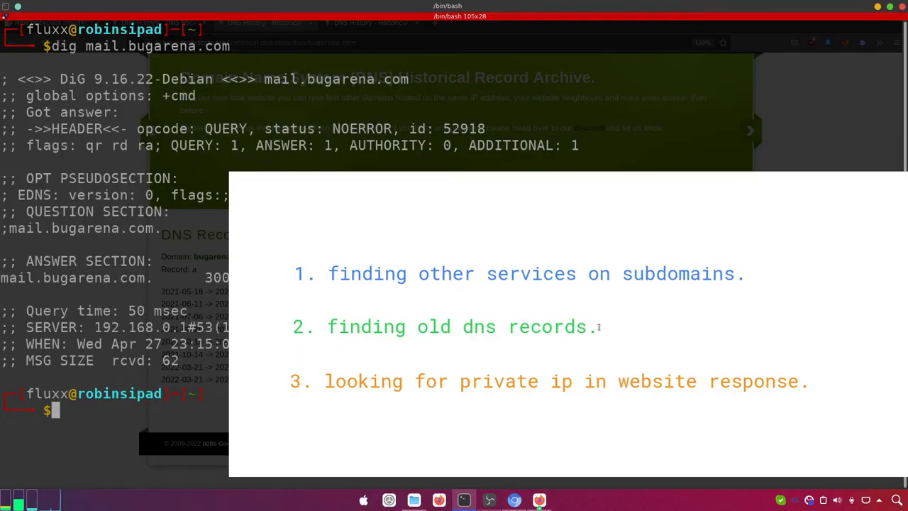
text(134.209.150.75)
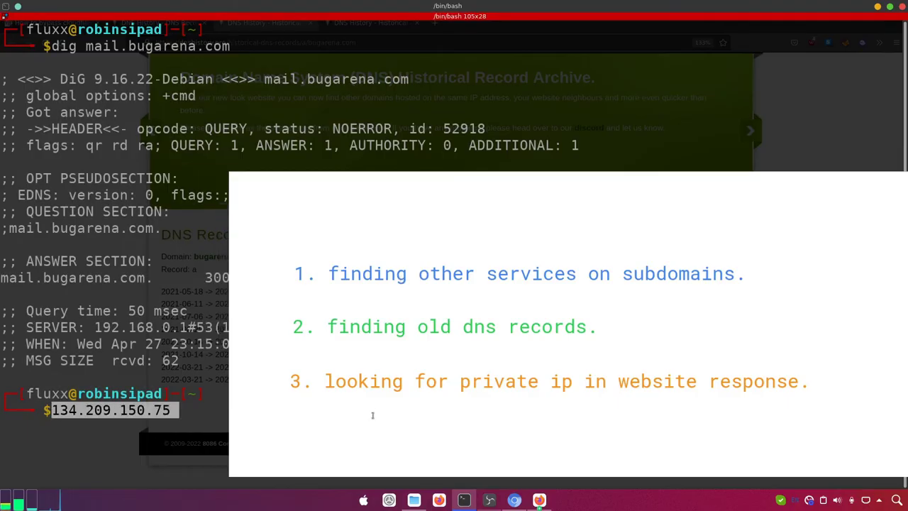
key(BackSpace)
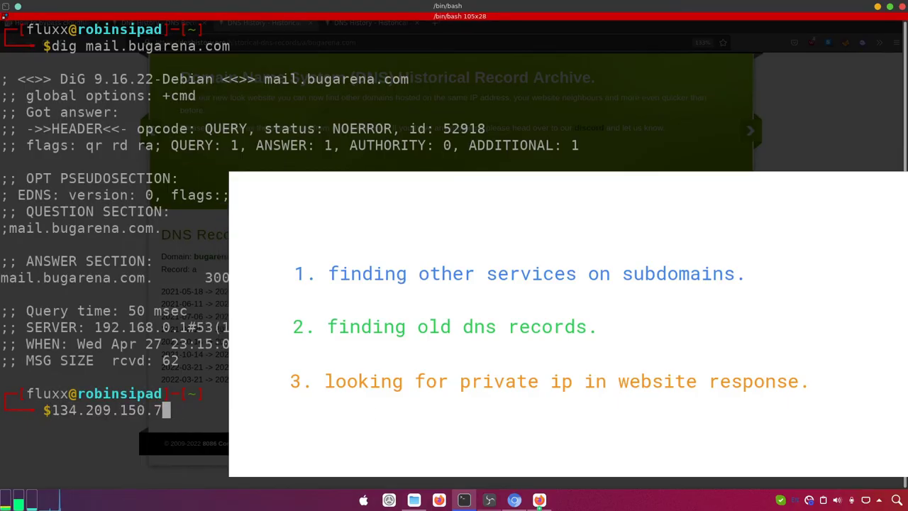
text(6)
drag(153, 411, 181, 412)
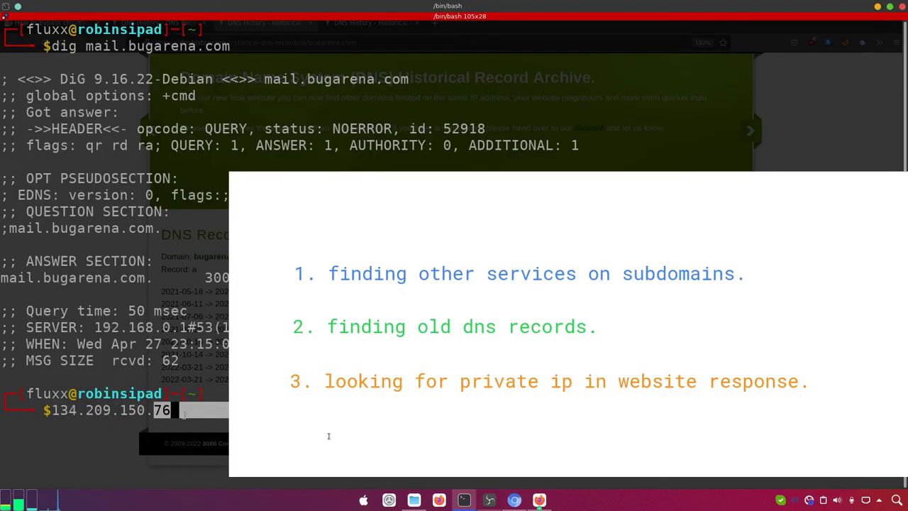
click(604, 323)
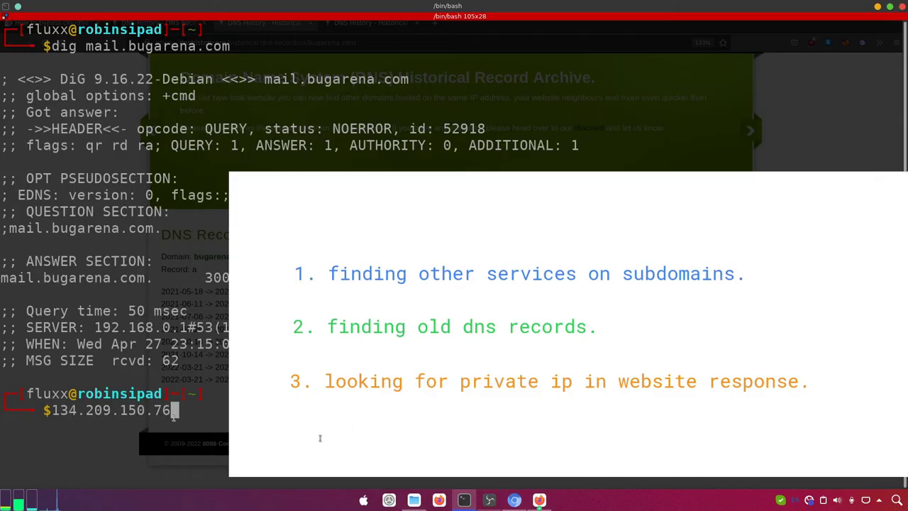
key(Left)
- Return to Firefox's DNS History page for bugarena.com and examine the dated A records
click(877, 6)
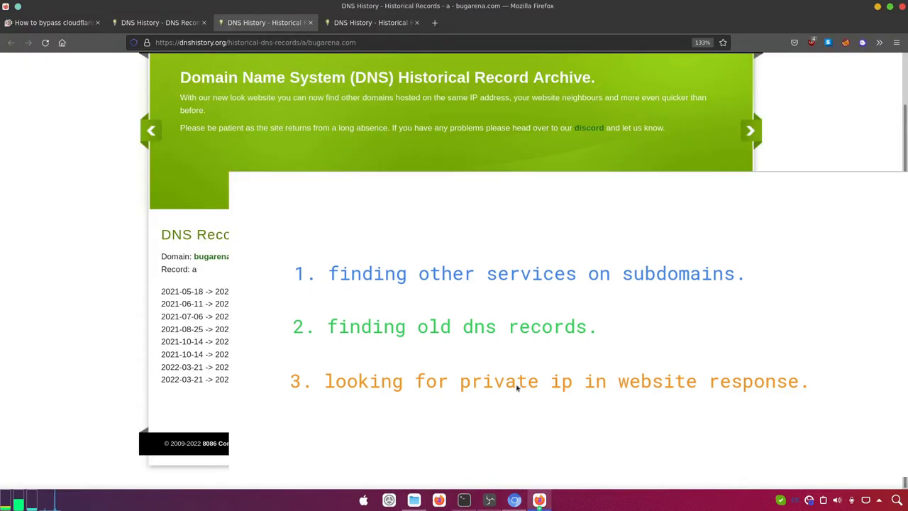
drag(460, 317, 461, 405)
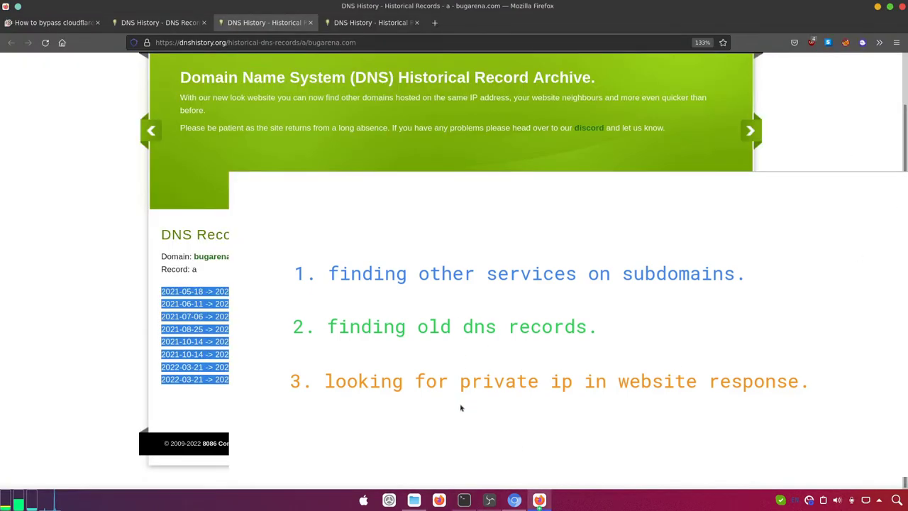
click(461, 407)
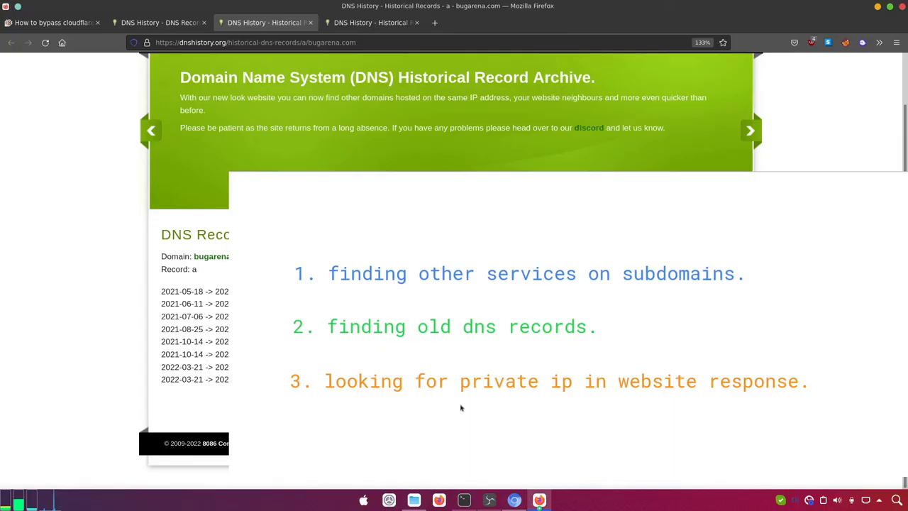
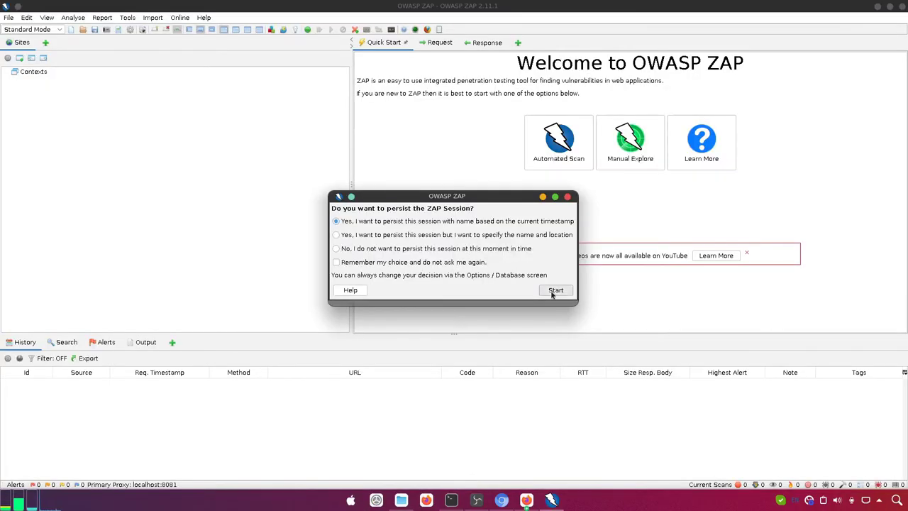
- In OWASP ZAP, start a persisted session named from the current timestamp and dismiss the add-on manager
click(555, 290)
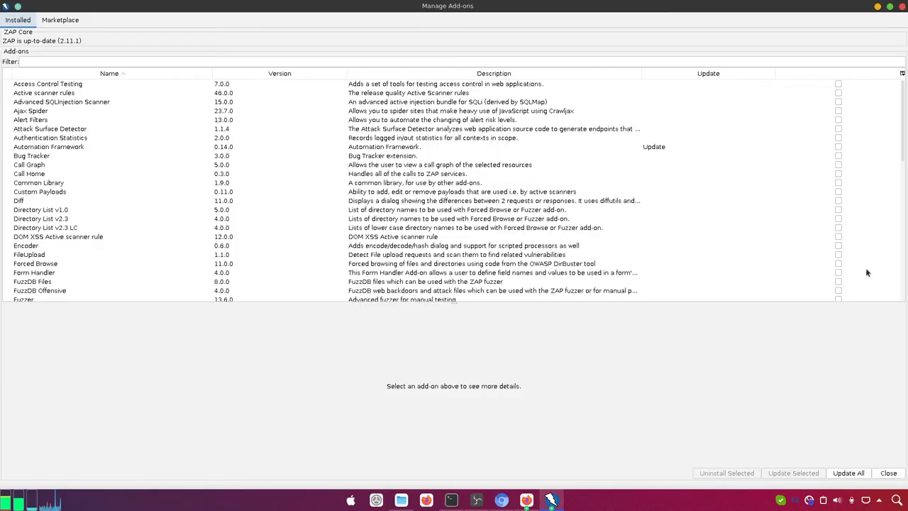
click(894, 474)
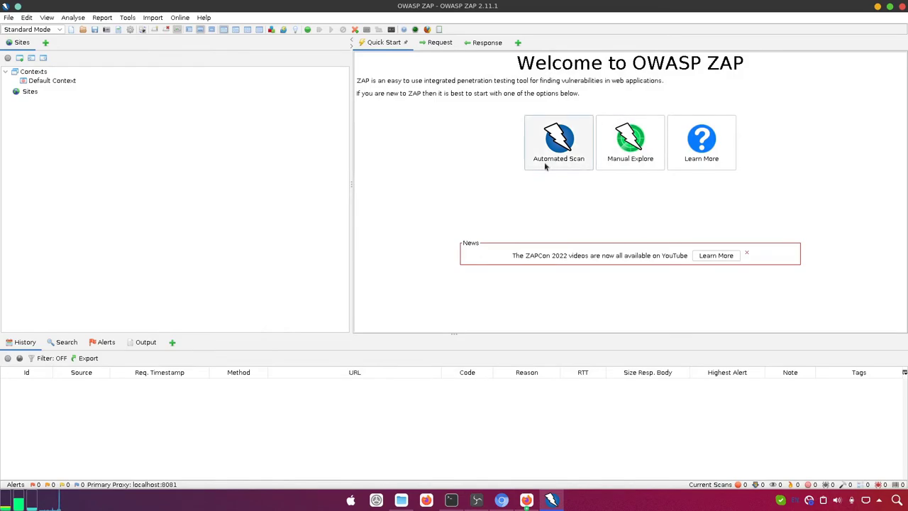
click(629, 150)
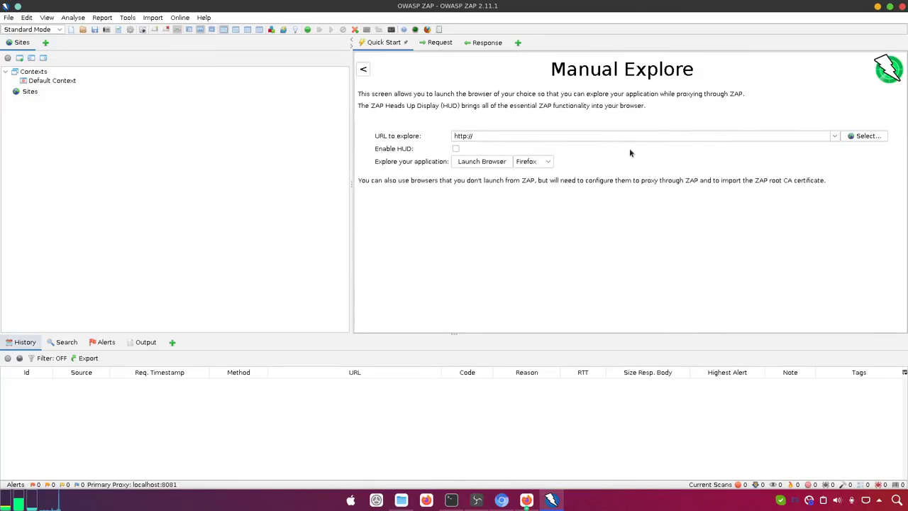
click(496, 135)
text(buga)
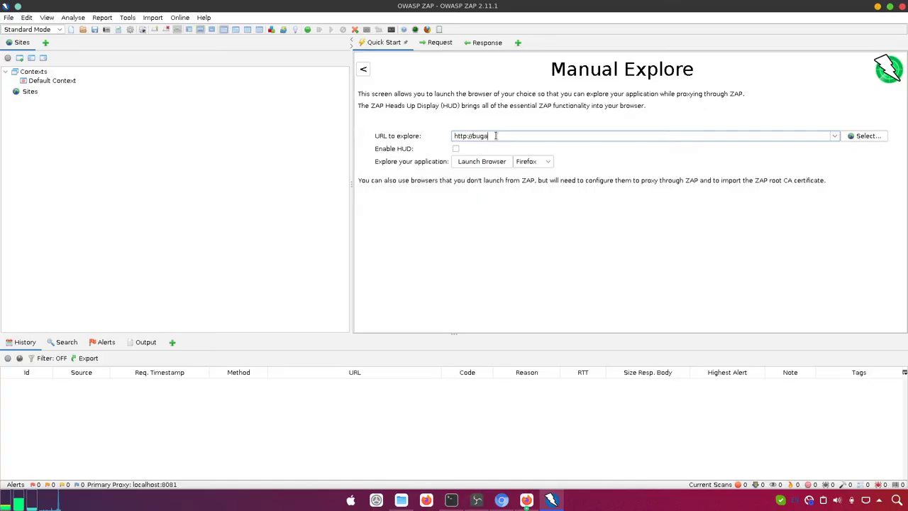
text(rega.com)
click(490, 164)
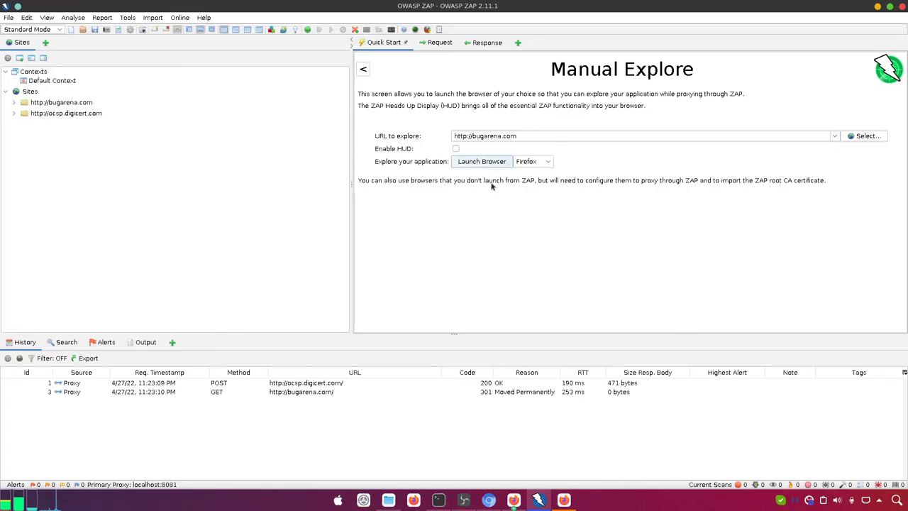
- Examine the captured requests in ZAP's history, including the bootstrapcdn and bugarena.com entries
scroll(147, 389, down, 1)
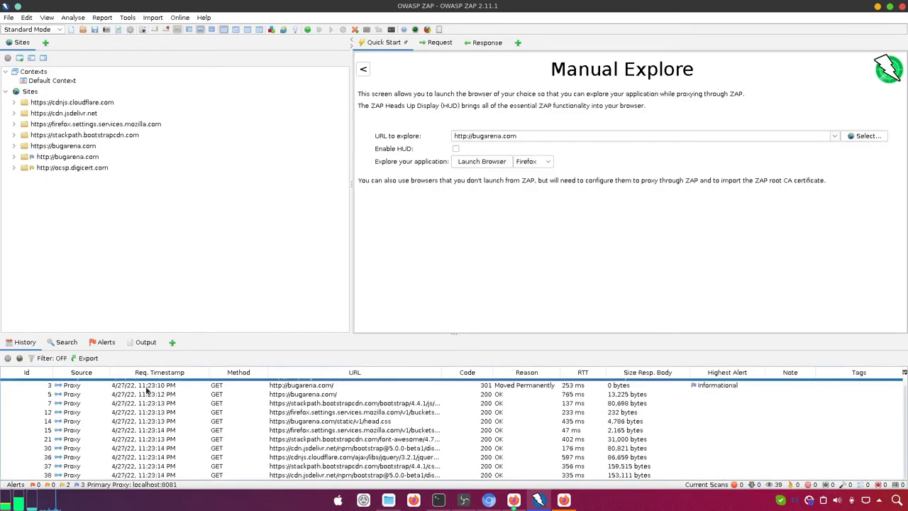
scroll(149, 392, down, 3)
click(324, 431)
scroll(324, 430, down, 1)
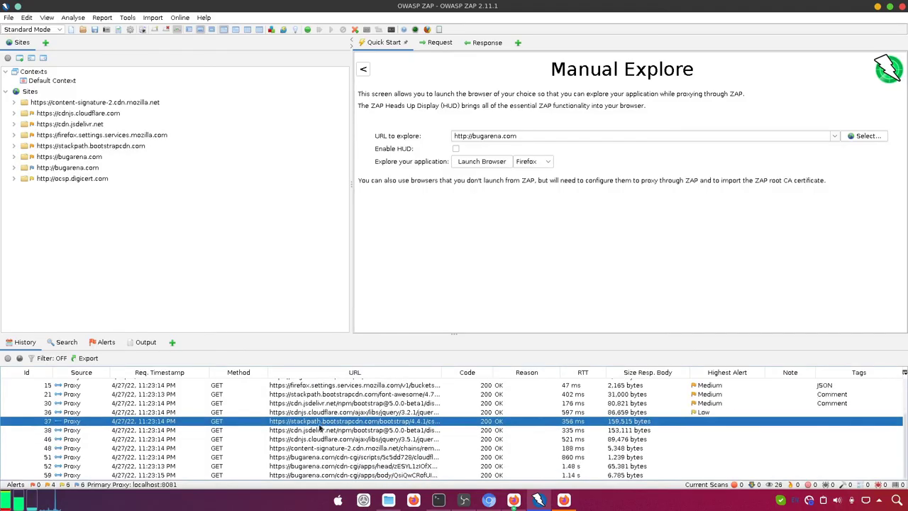
scroll(321, 429, down, 1)
click(340, 458)
scroll(351, 447, down, 2)
click(360, 472)
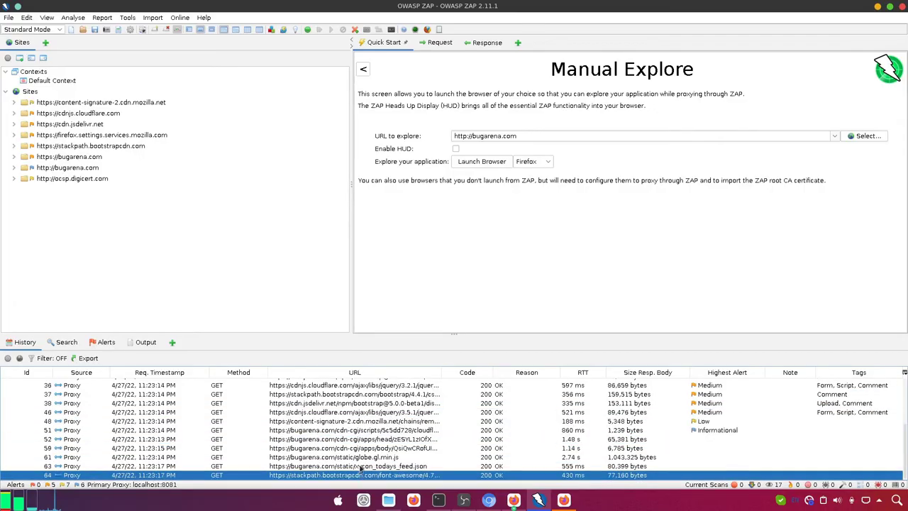
scroll(361, 469, down, 3)
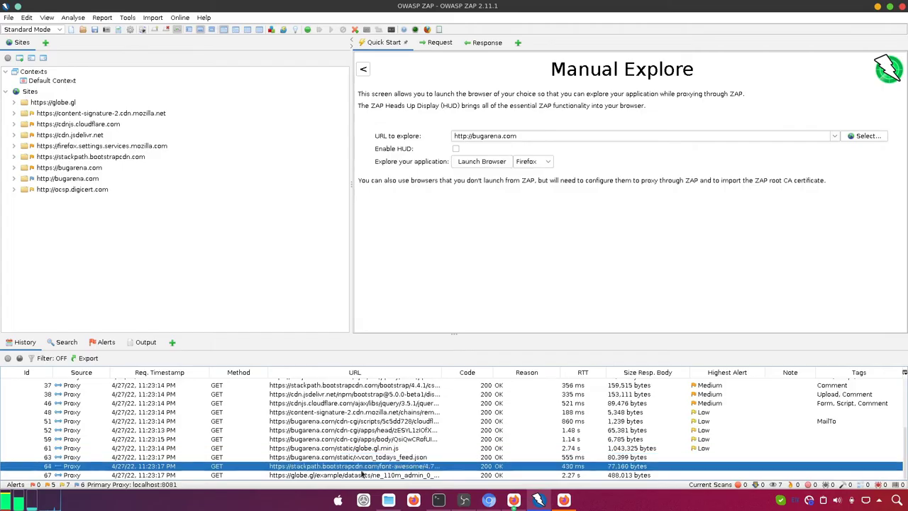
scroll(380, 471, up, 1)
click(380, 471)
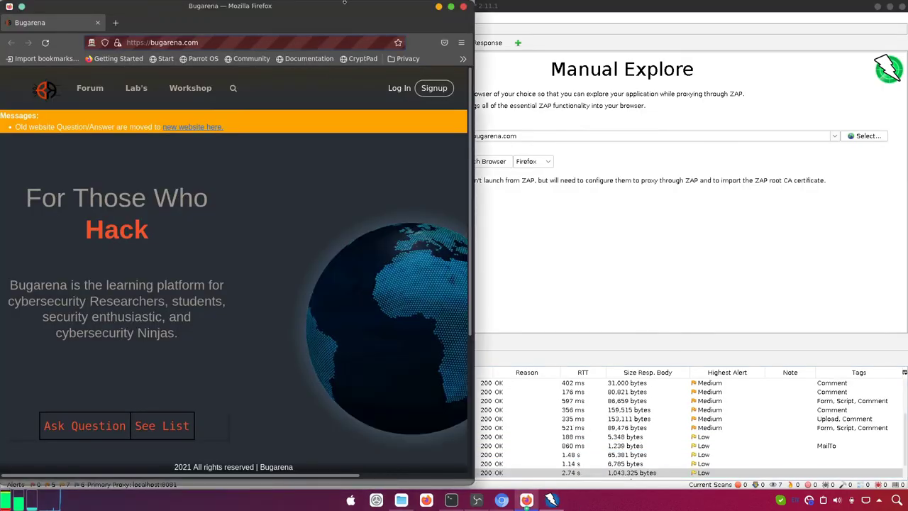
- Maximize the Firefox window launched by ZAP and open the See List page from the Bugarena home page
double_click(341, 10)
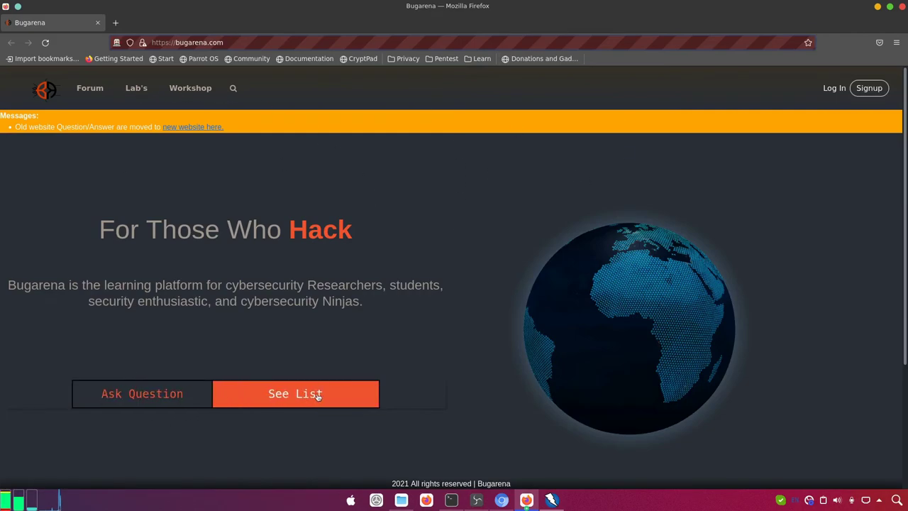
click(291, 397)
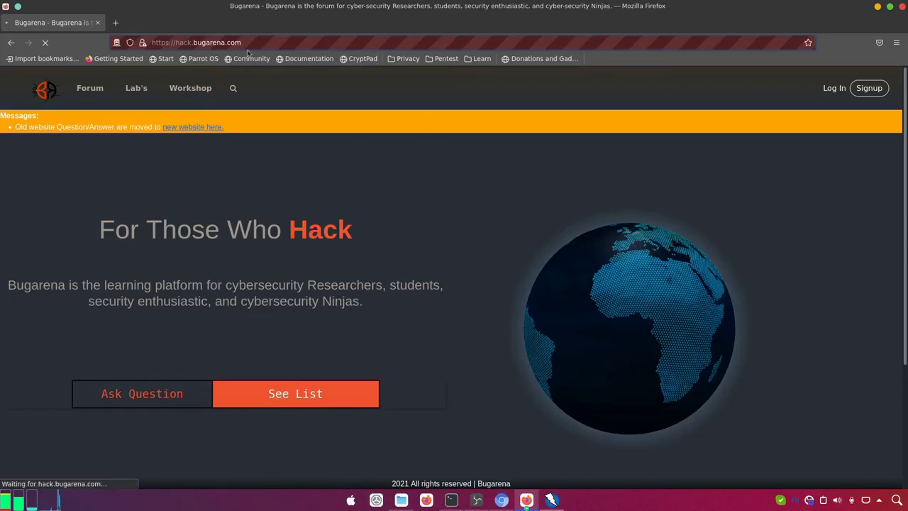
- Switch back to OWASP ZAP and inspect the Content Security Policy and Sub Resource Integrity Attribute Missing alerts for bugarena.com
click(879, 8)
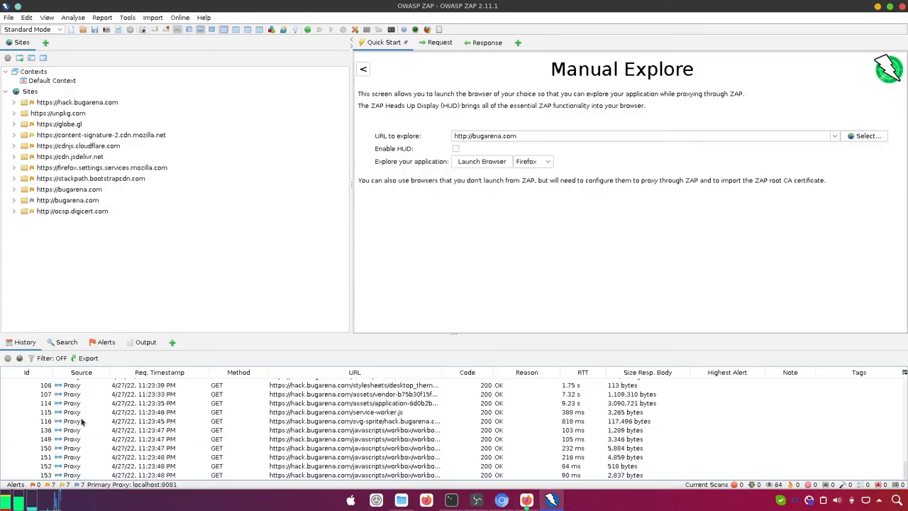
click(104, 343)
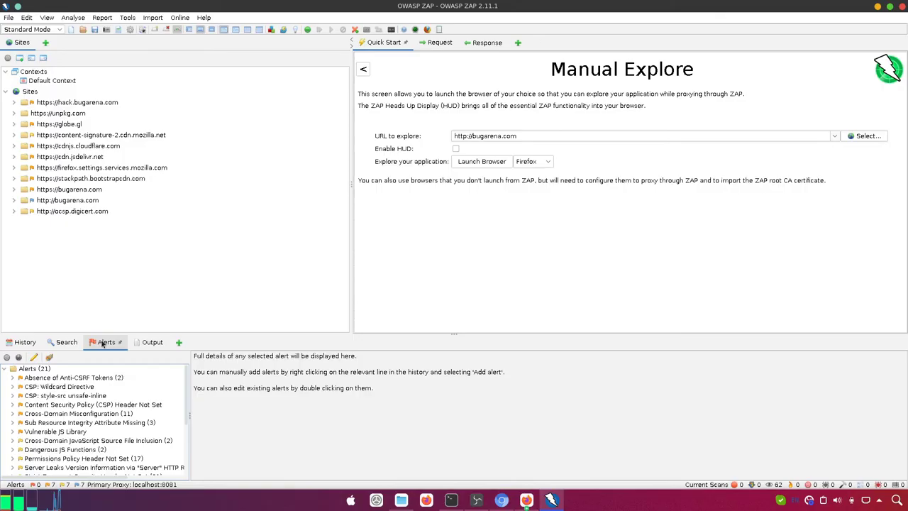
click(70, 415)
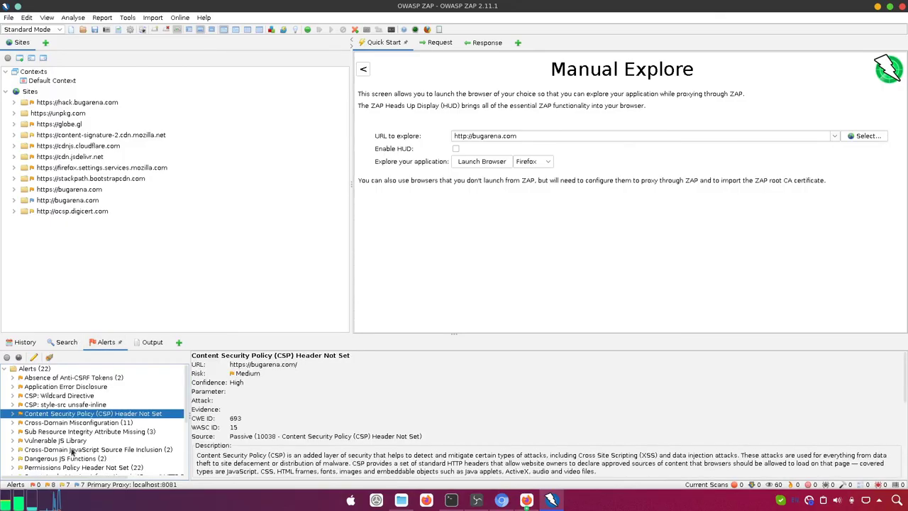
click(75, 440)
click(76, 432)
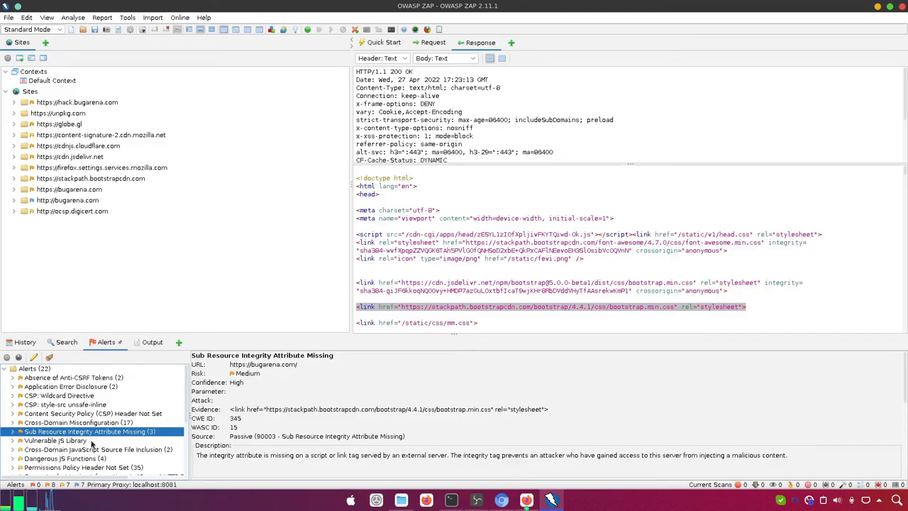
- Look through the rest of the alert list and examine the response flagged by Information Disclosure - Suspicious Comments
scroll(90, 443, down, 4)
scroll(93, 446, up, 4)
scroll(105, 444, down, 1)
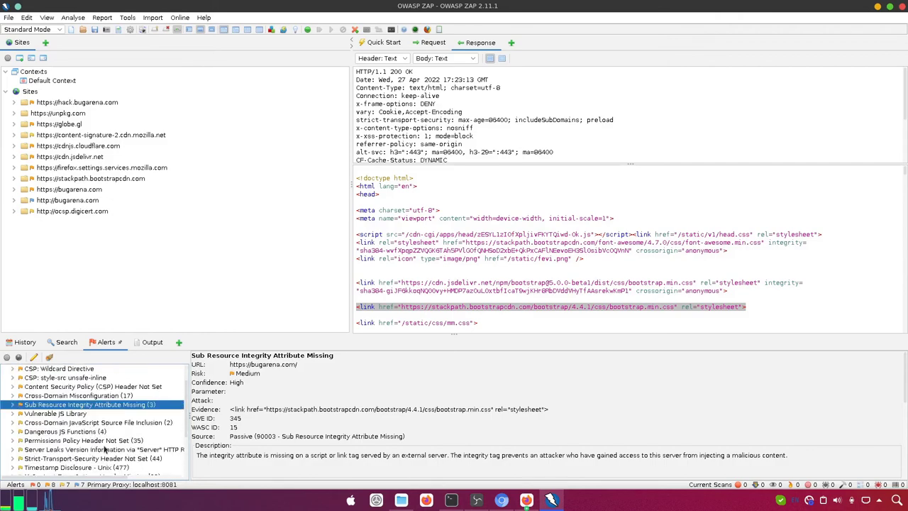
scroll(105, 444, down, 3)
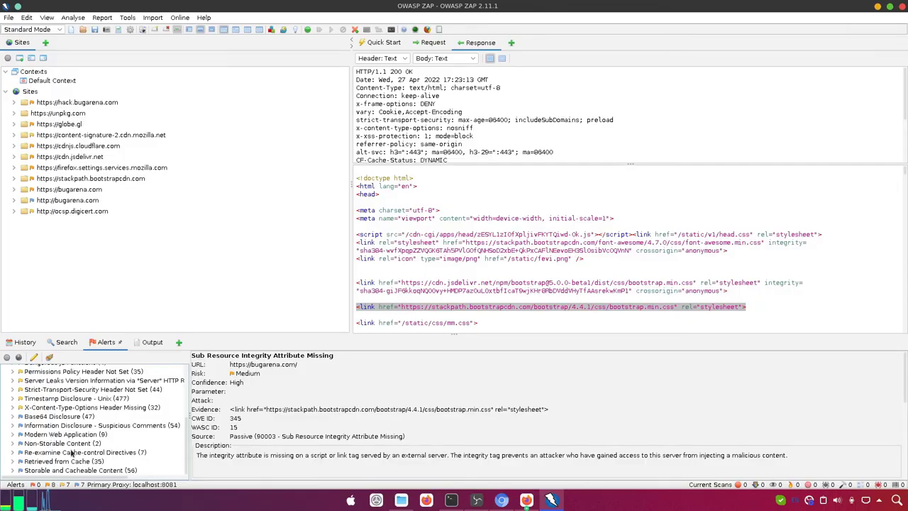
scroll(90, 449, up, 1)
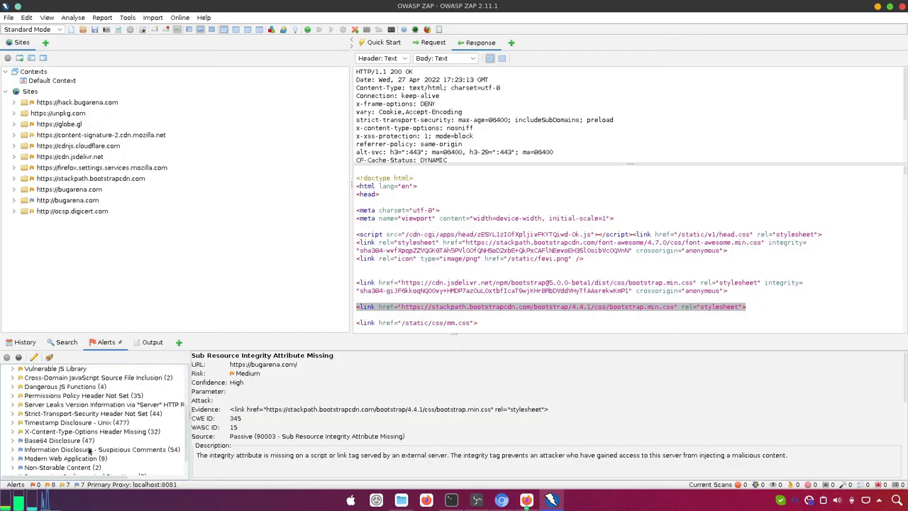
scroll(89, 449, up, 3)
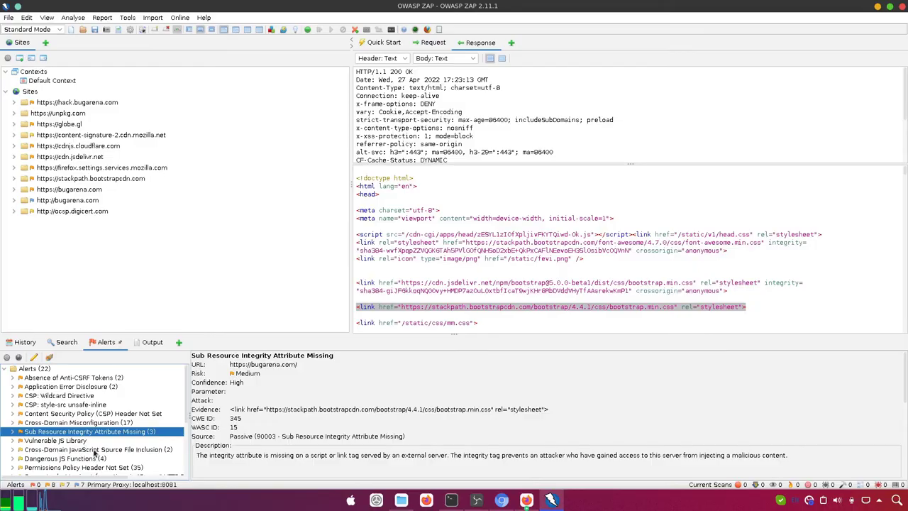
scroll(95, 453, down, 4)
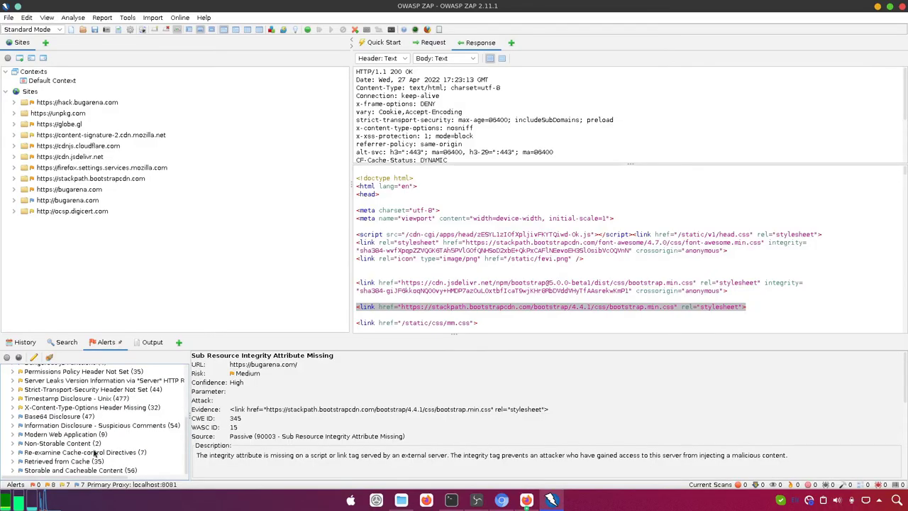
click(90, 426)
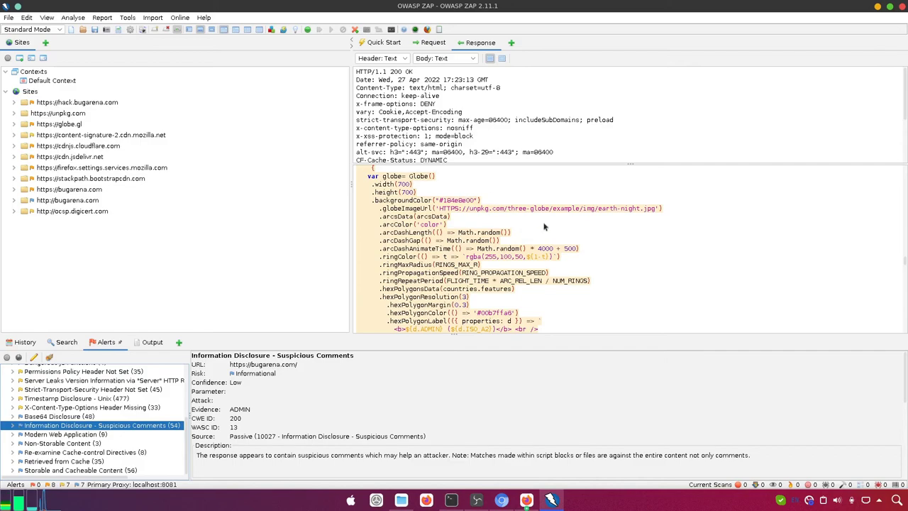
click(482, 224)
scroll(480, 222, down, 1)
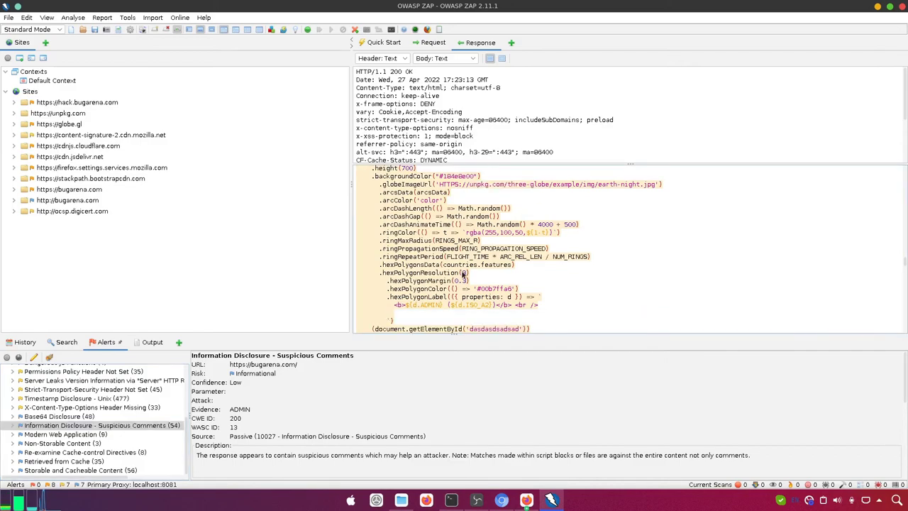
- Switch to the Firefox window with the Bugarena thread on bypassing Cloudflare protection and review its replies
click(878, 7)
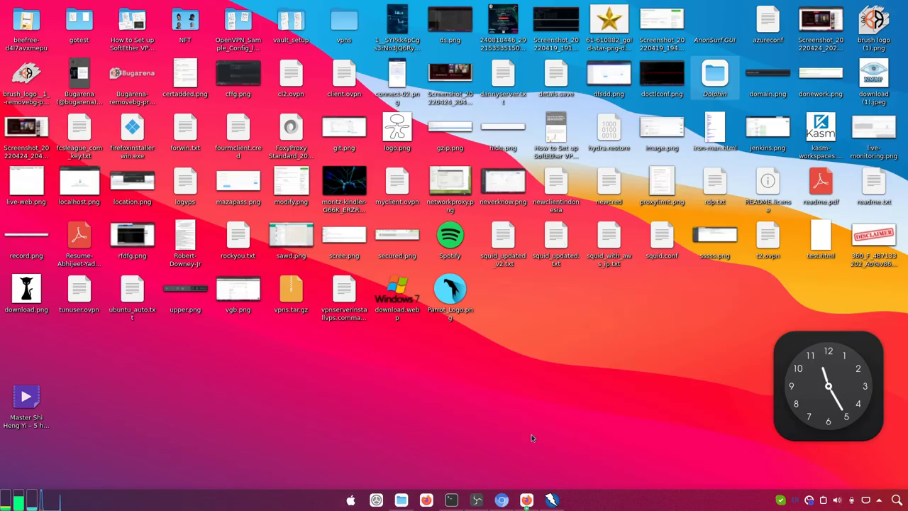
mouse_move(527, 500)
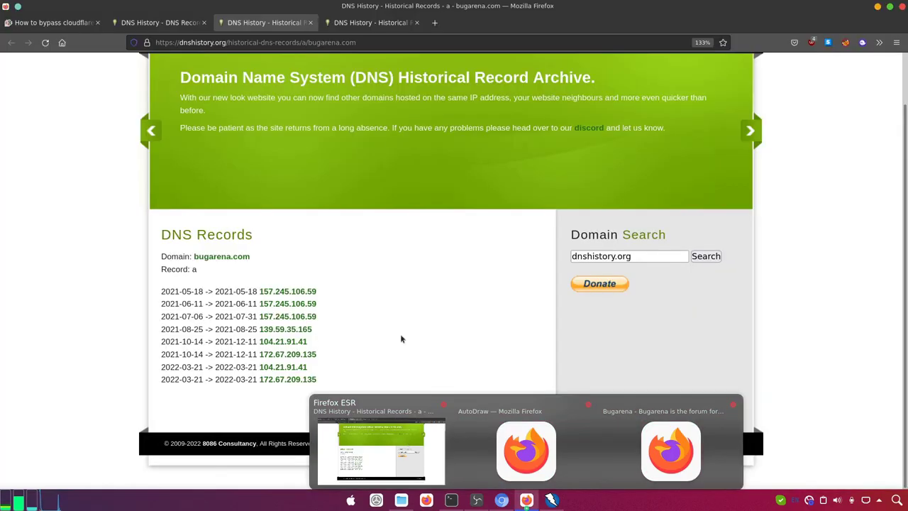
click(381, 450)
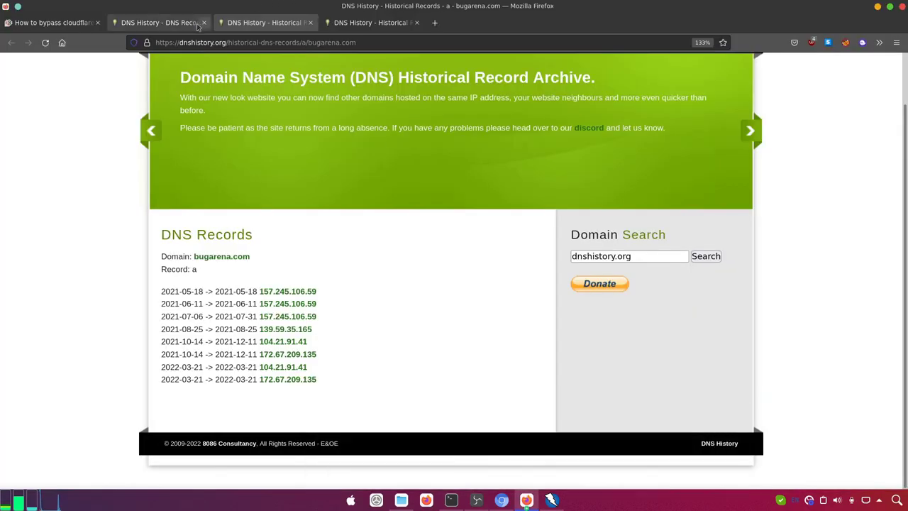
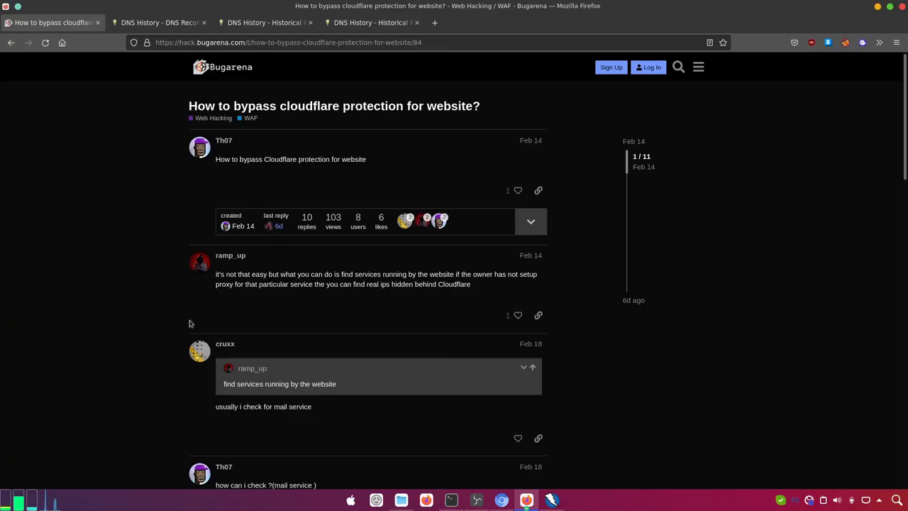
scroll(125, 324, down, 15)
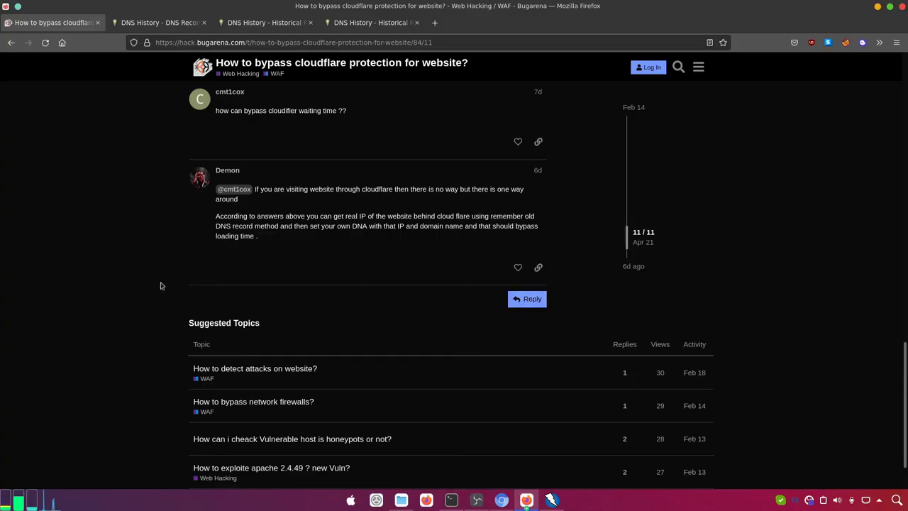
scroll(160, 285, up, 5)
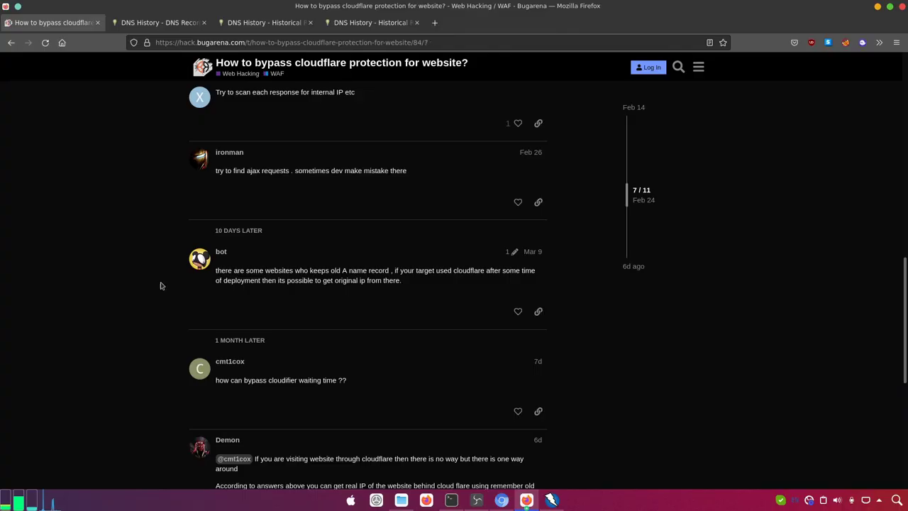